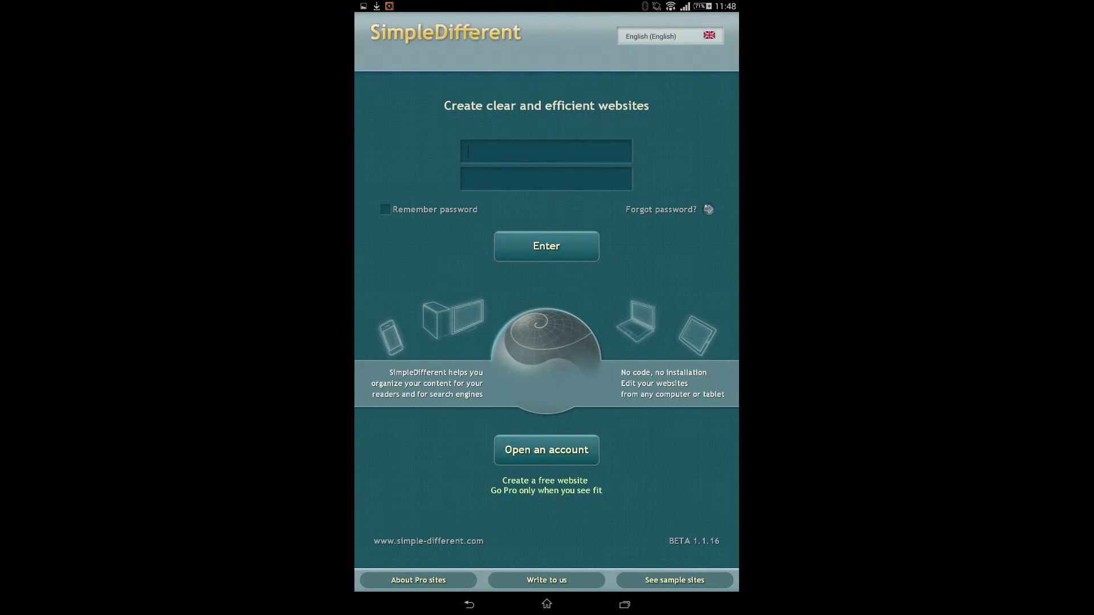
# Tap 'Open an account' to show the blank free-site registration form.
pyautogui.click(547, 450)
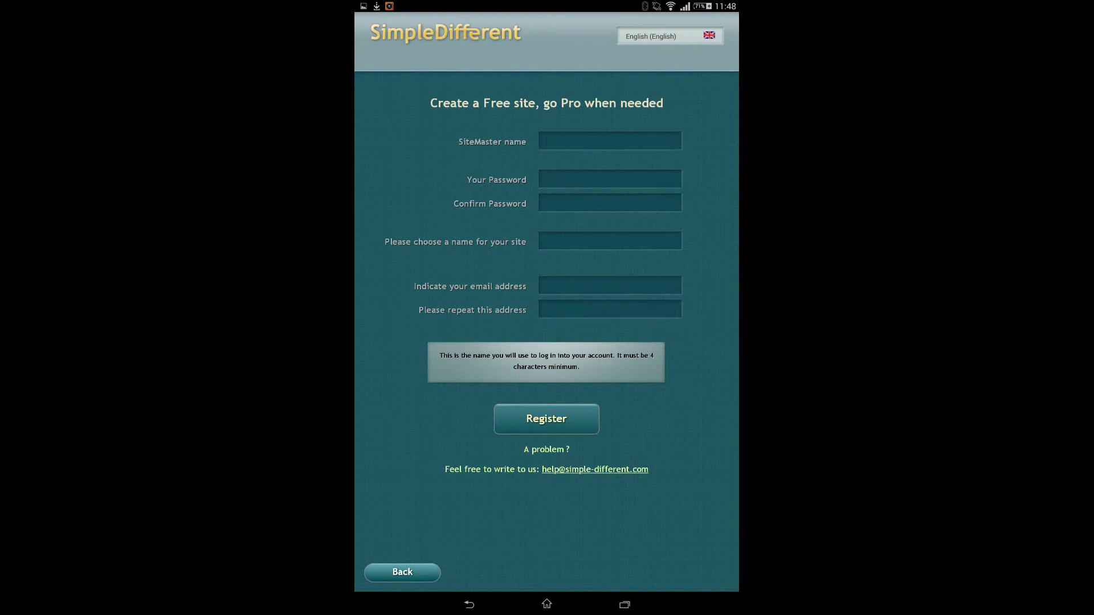